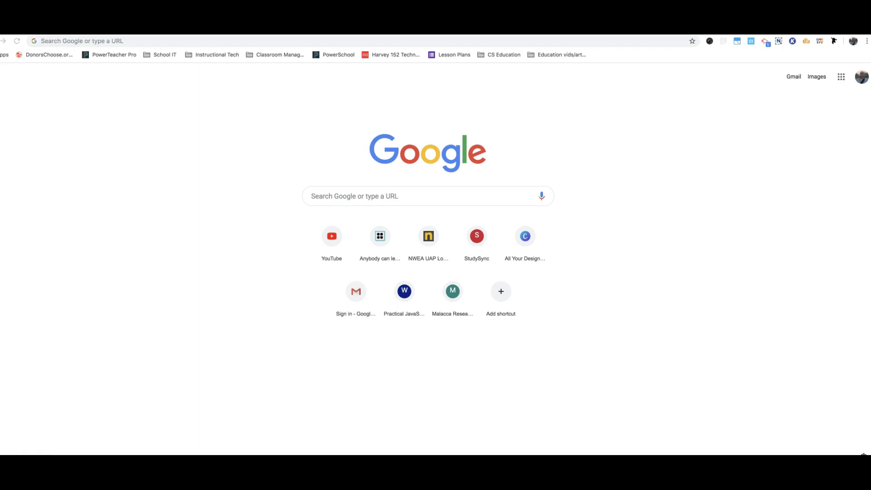
Enter teach.mapnwea.org in Chrome's address bar to reach the NWEA admin site
click(119, 40)
text(teach)
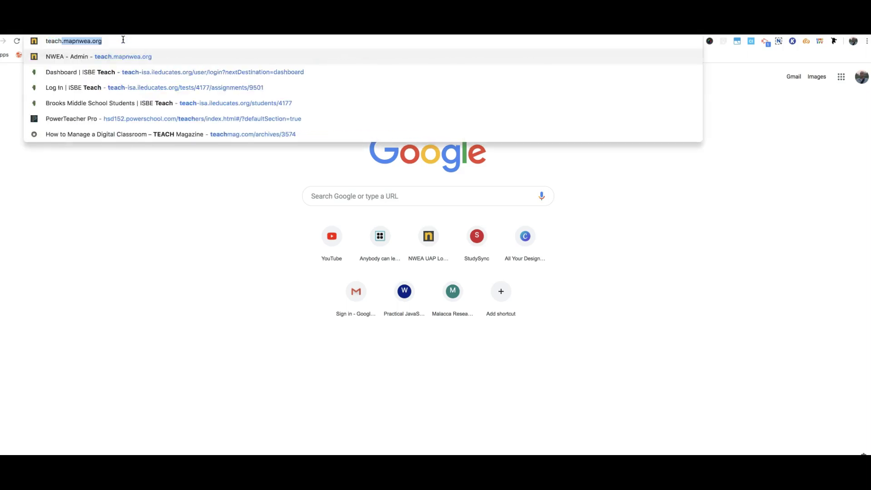
text(.mapnwea.org/admin/home.seam)
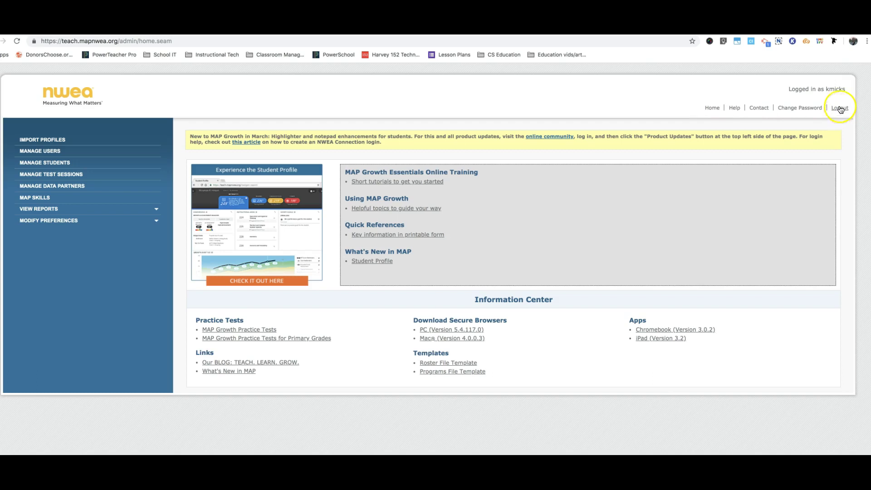
drag(845, 90, 825, 90)
right_click(825, 97)
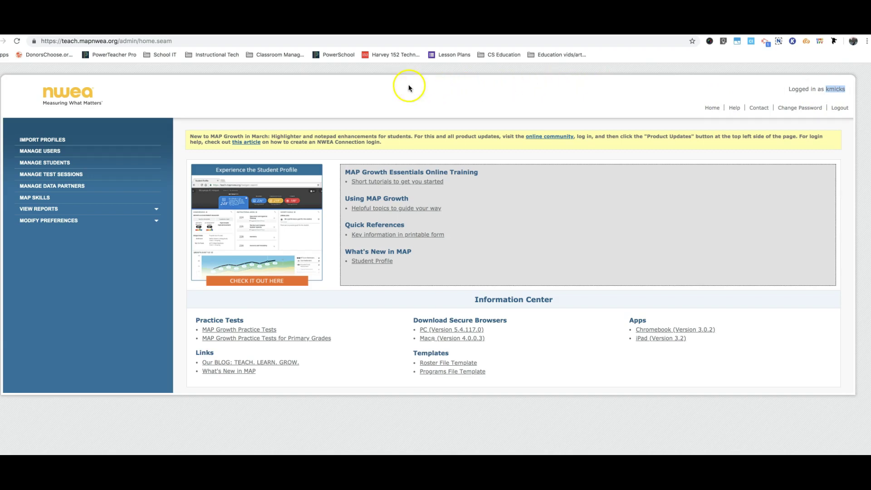
Go to Manage Test Sessions and start finding students for a new testing session
click(57, 176)
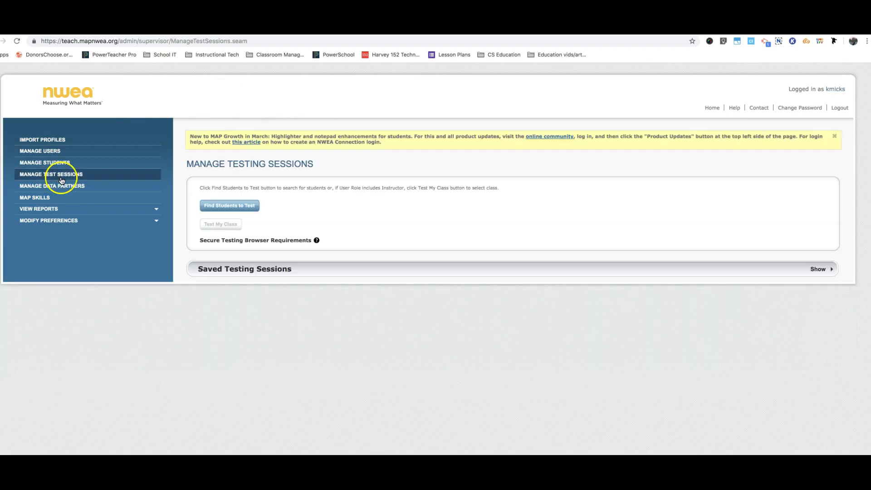
click(235, 208)
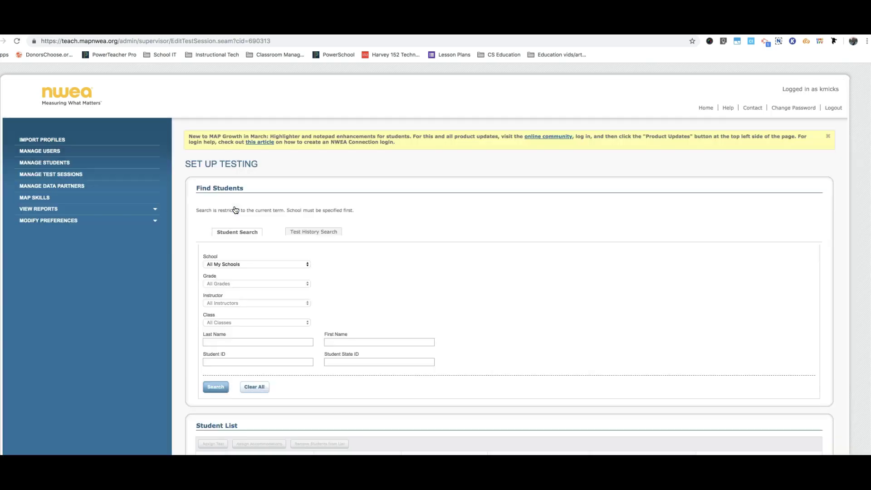
click(243, 207)
scroll(271, 214, down, 2)
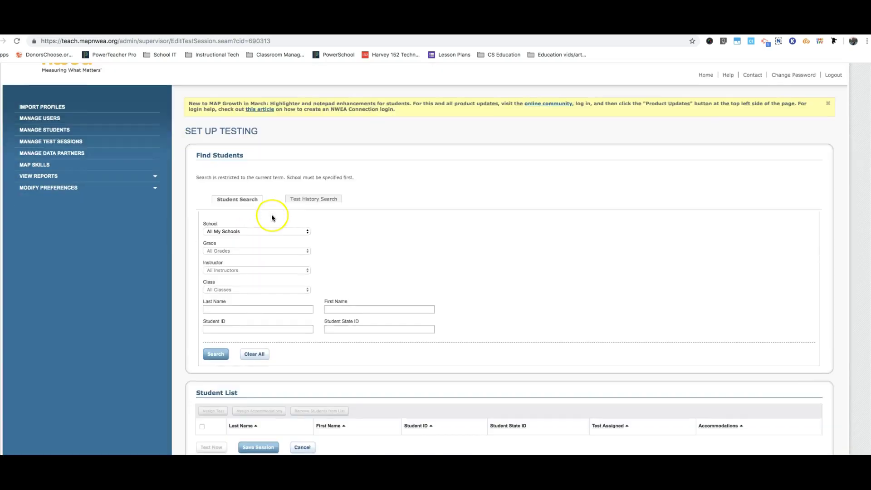
Filter students by Gwendolyn Brooks Middle School, grade 8, the advisory instructor and their advisory class
click(310, 230)
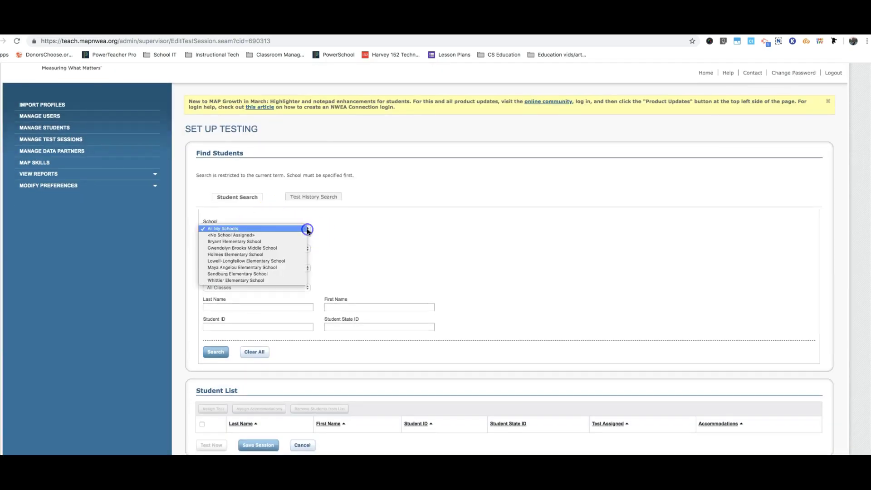
click(251, 252)
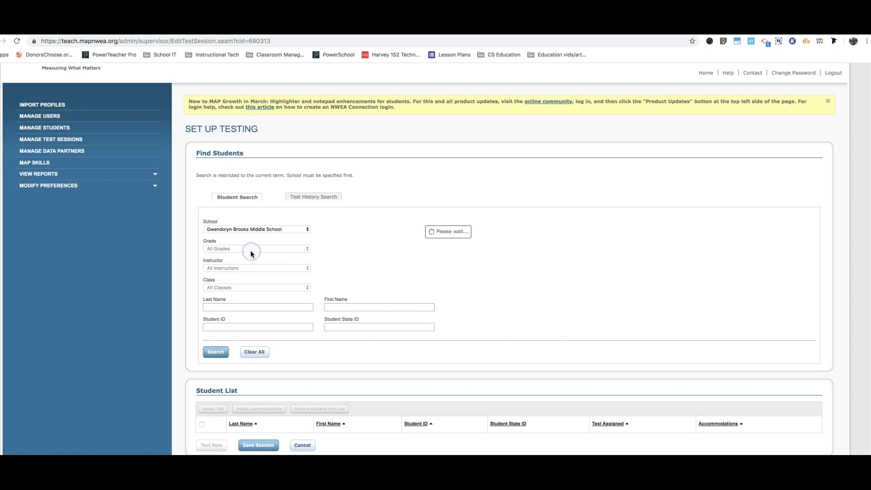
click(305, 248)
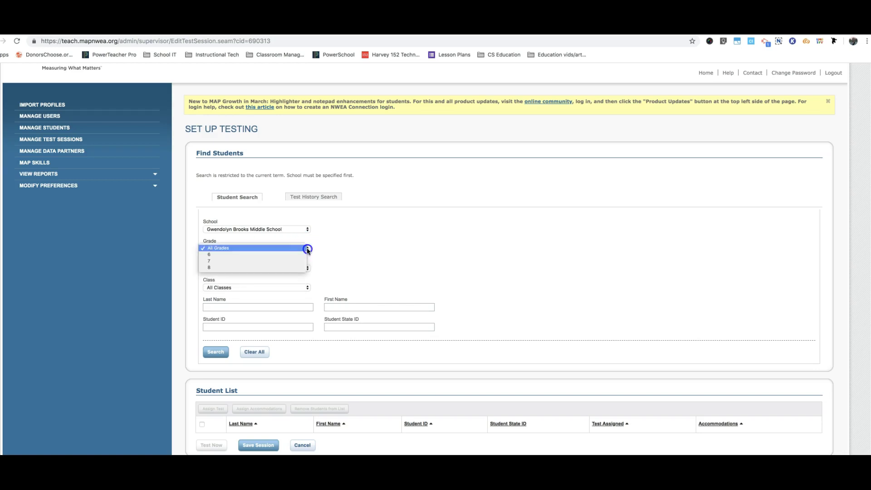
click(220, 267)
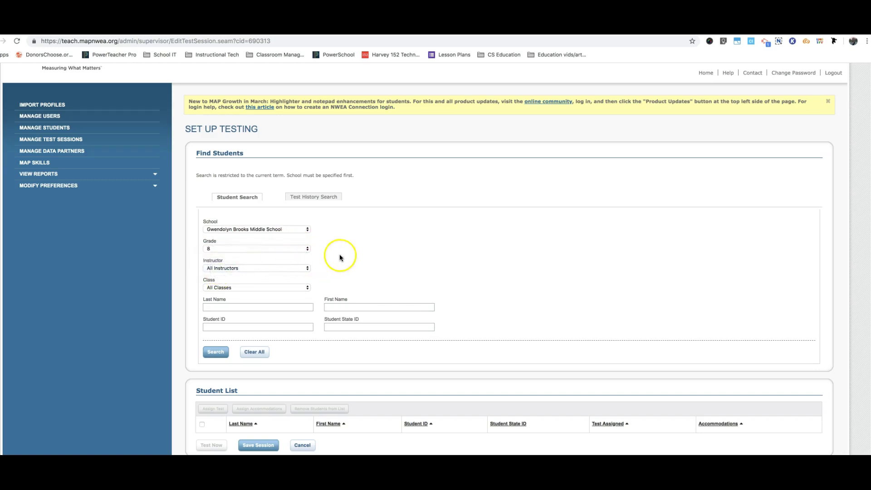
click(307, 268)
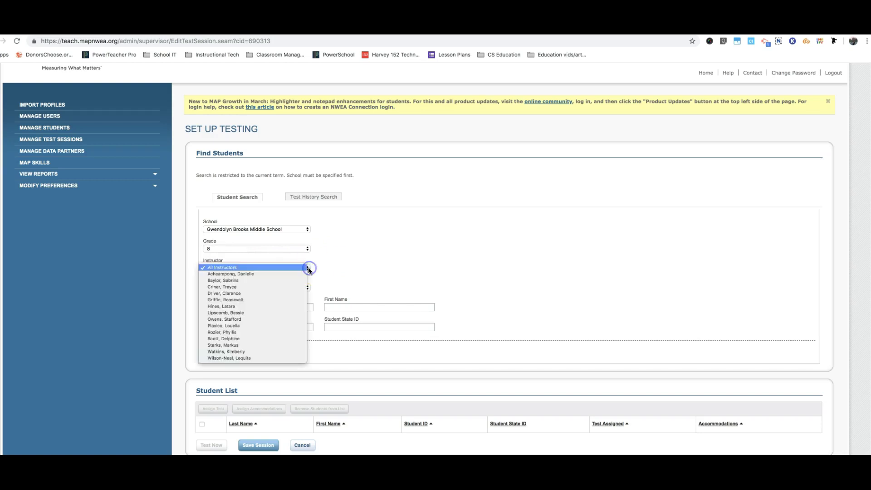
click(229, 311)
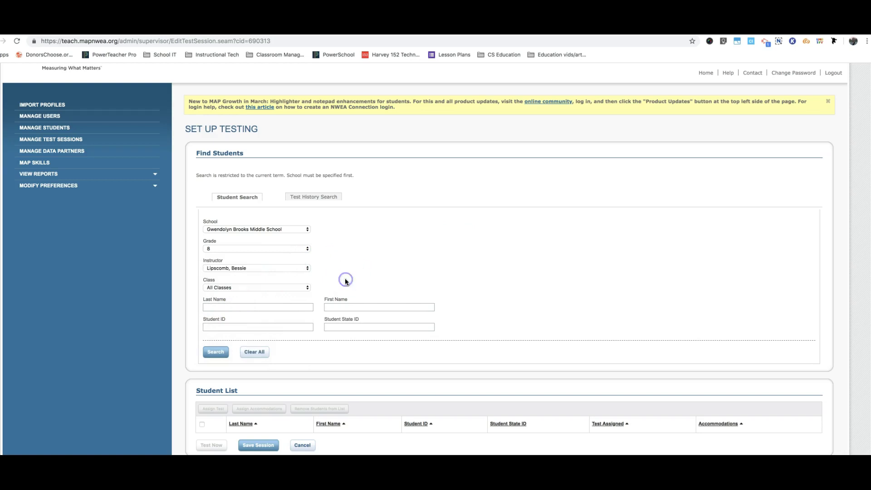
click(307, 287)
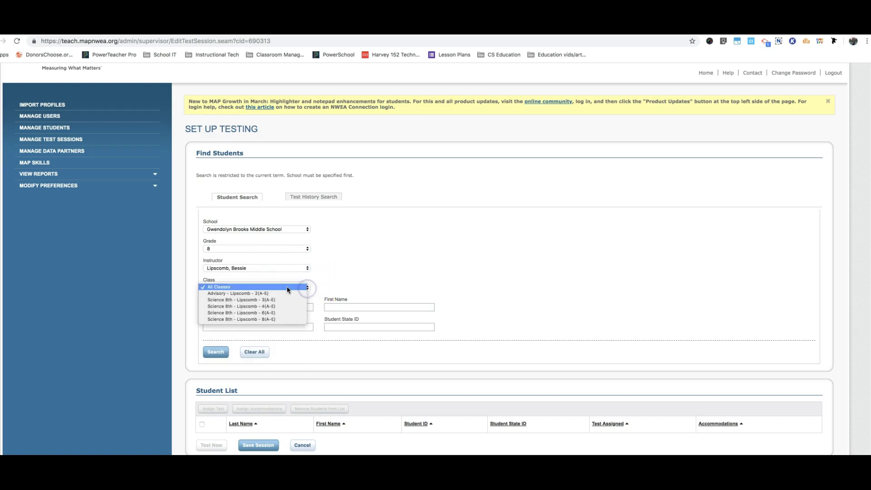
click(214, 293)
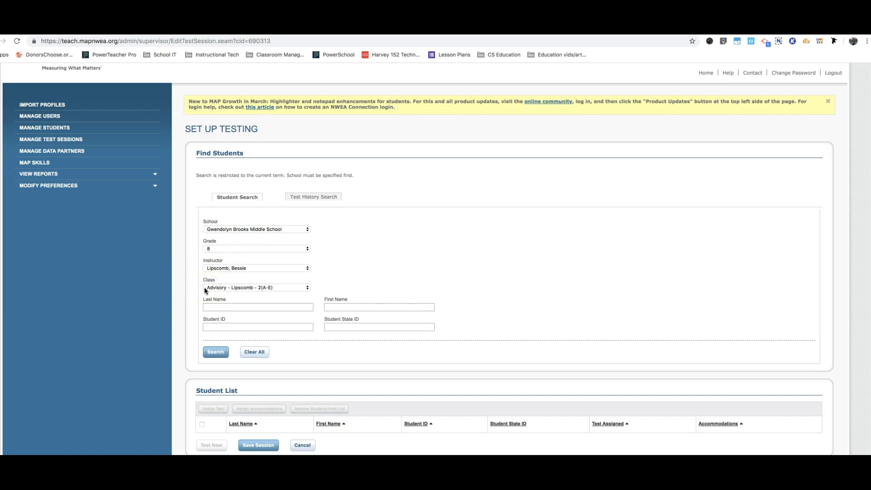
Search the advisory class, review both pages of found students, and add them all
click(216, 352)
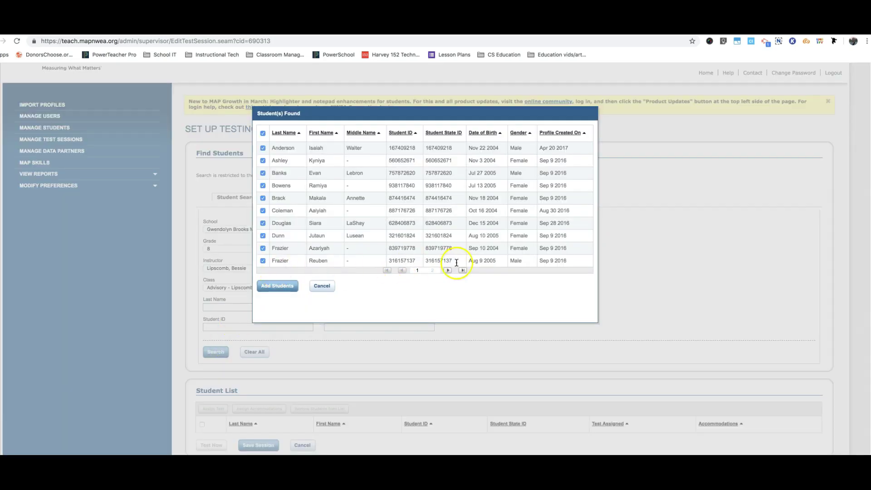
click(448, 270)
click(402, 270)
click(279, 287)
Tick the Student List's select-all checkbox so all 20 students are selected
scroll(369, 284, down, 5)
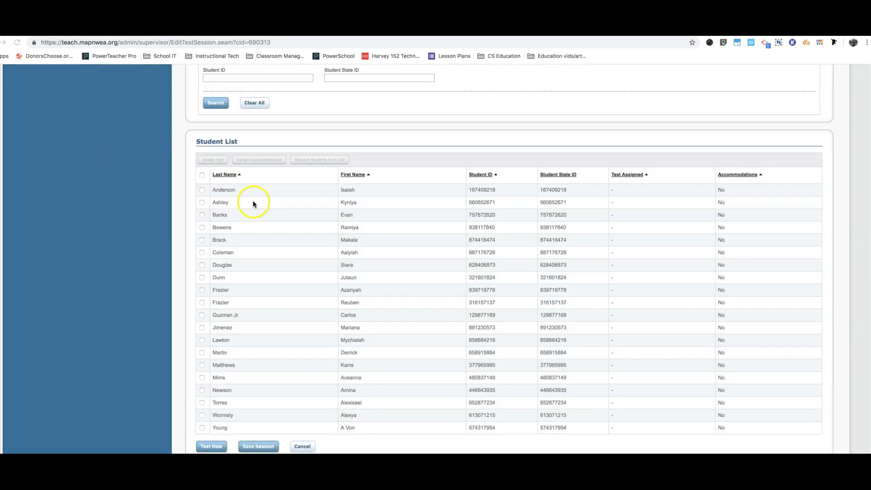
click(202, 177)
click(202, 175)
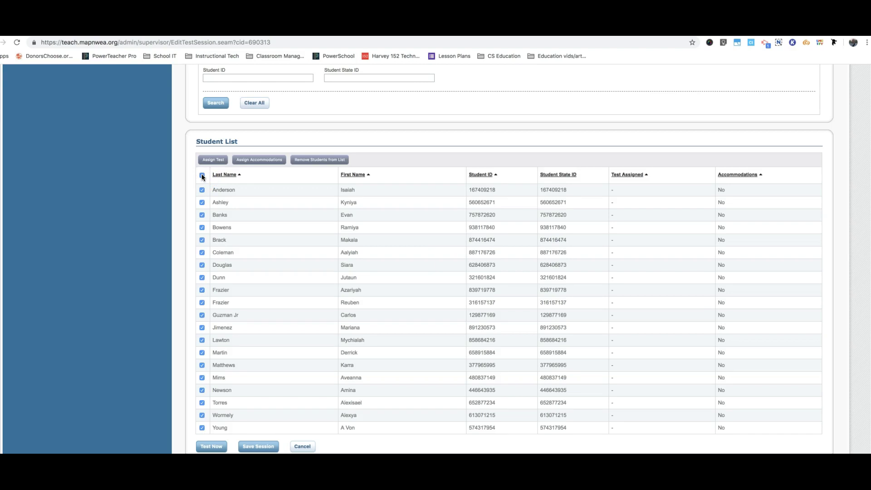
click(201, 239)
click(202, 176)
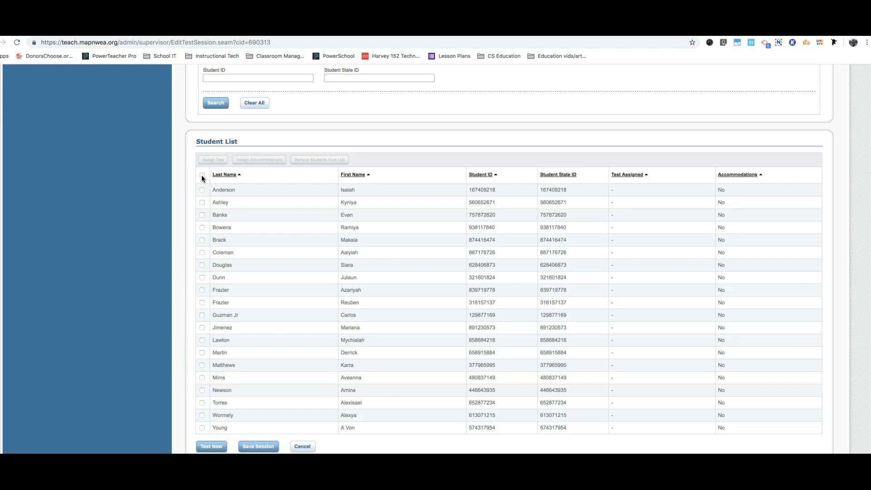
scroll(202, 177, up, 1)
click(202, 192)
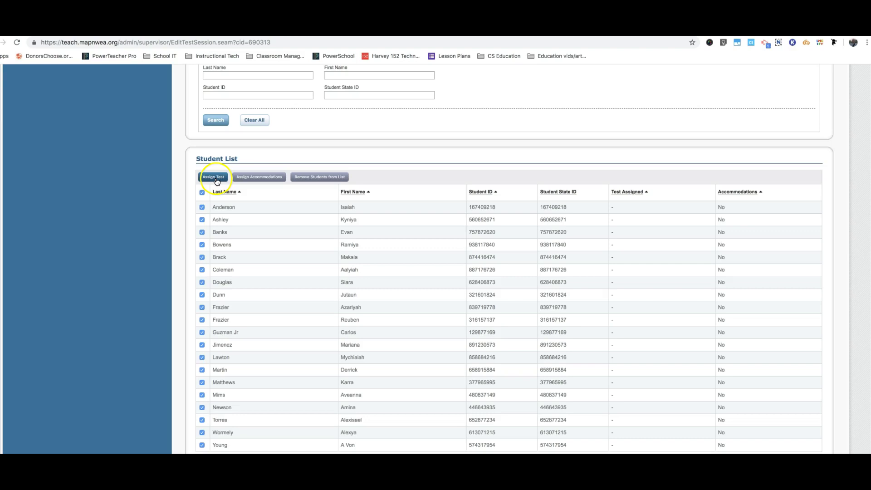
Start assigning a test to the selected students and browse the available tests list
click(216, 179)
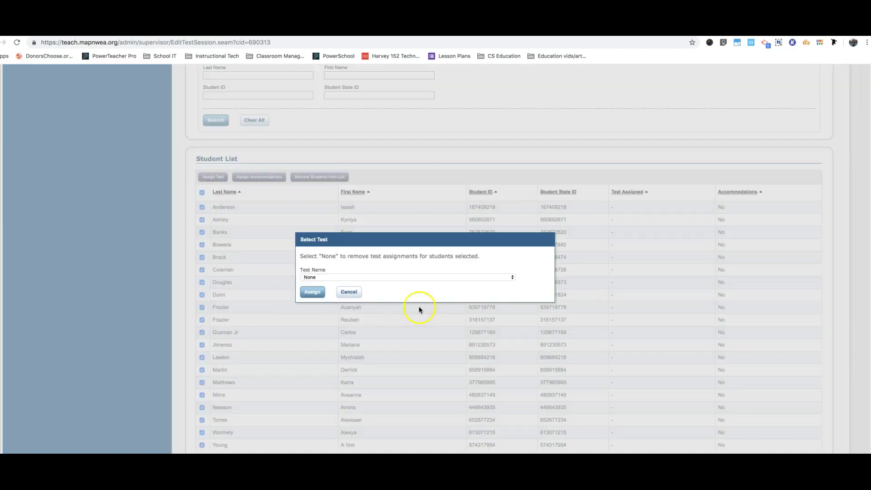
click(510, 278)
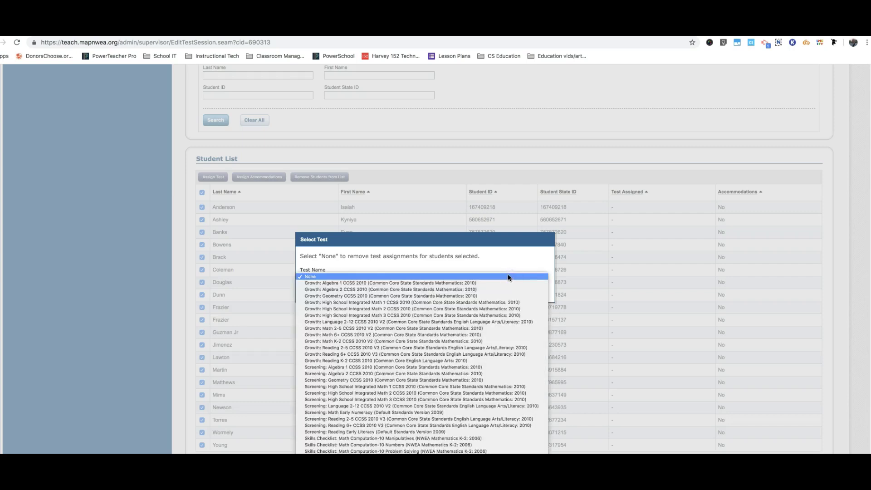
click(322, 282)
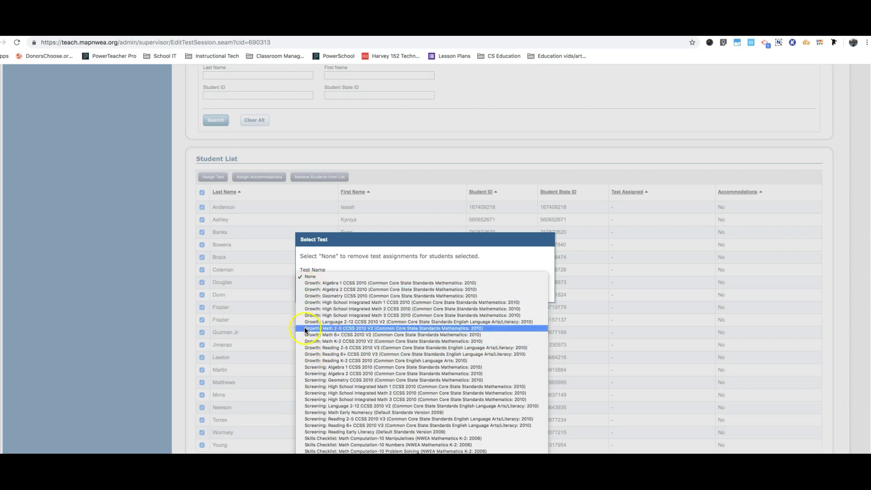
scroll(309, 331, down, 5)
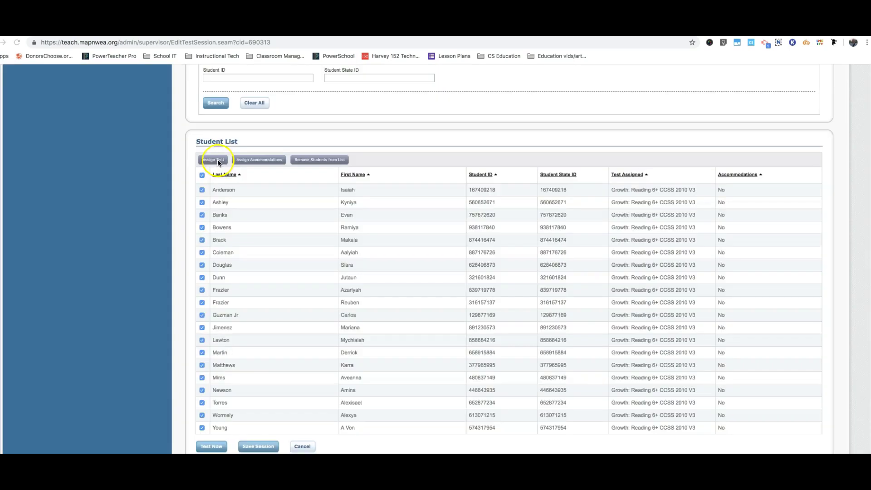
Reopen test selection and choose Growth: Reading 6+ CCSS 2010 V3 for the students
click(222, 158)
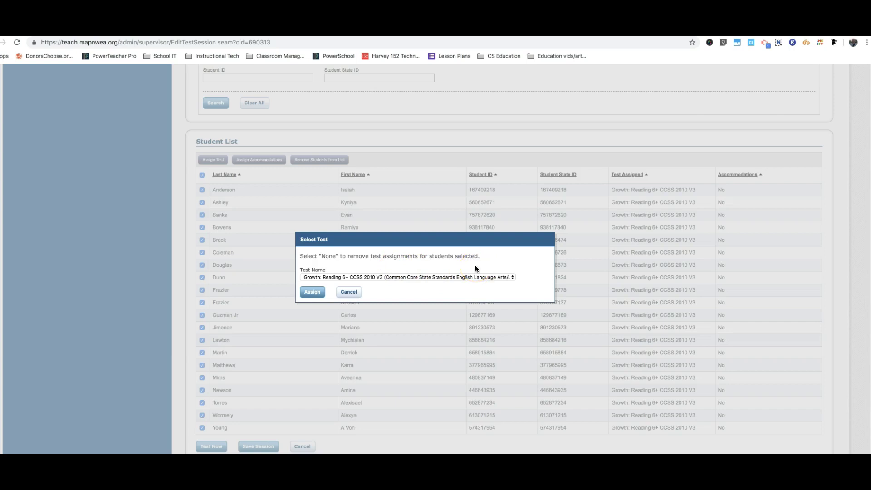
click(512, 277)
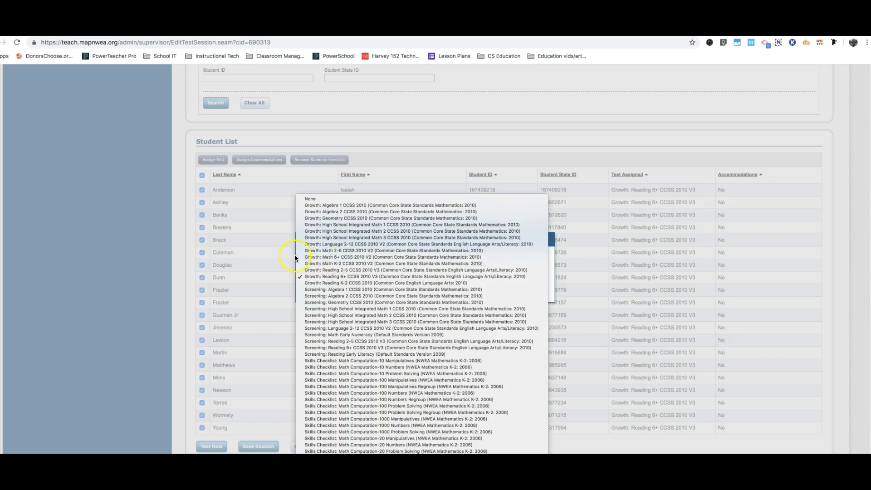
click(314, 277)
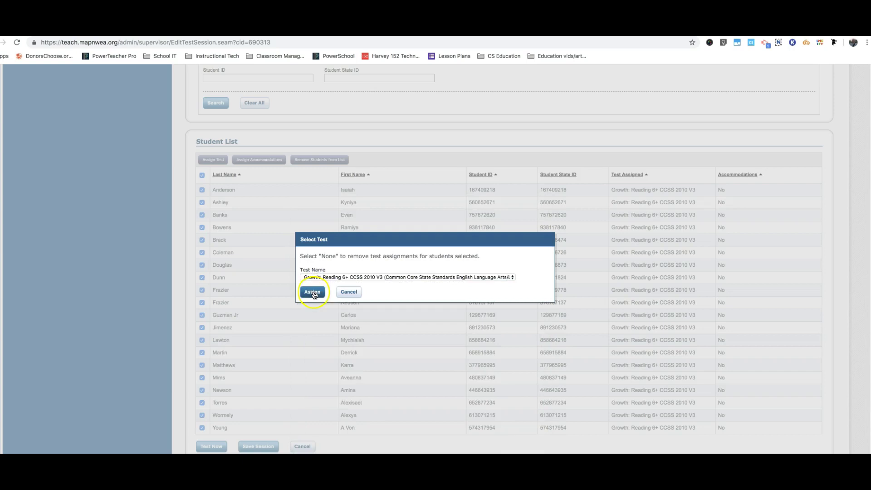
click(313, 293)
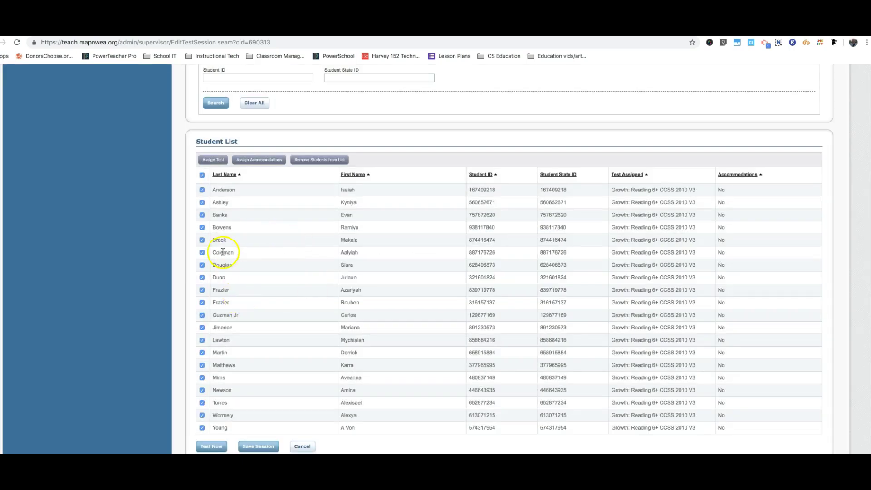
click(204, 175)
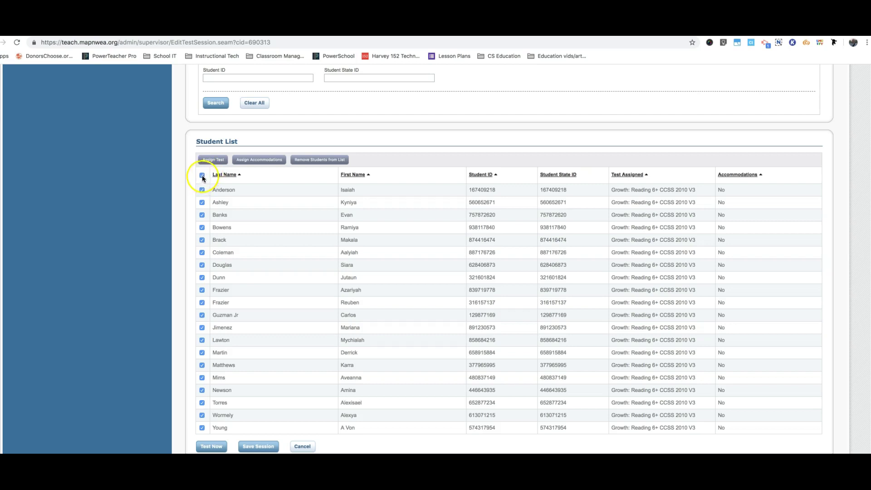
click(202, 176)
click(203, 177)
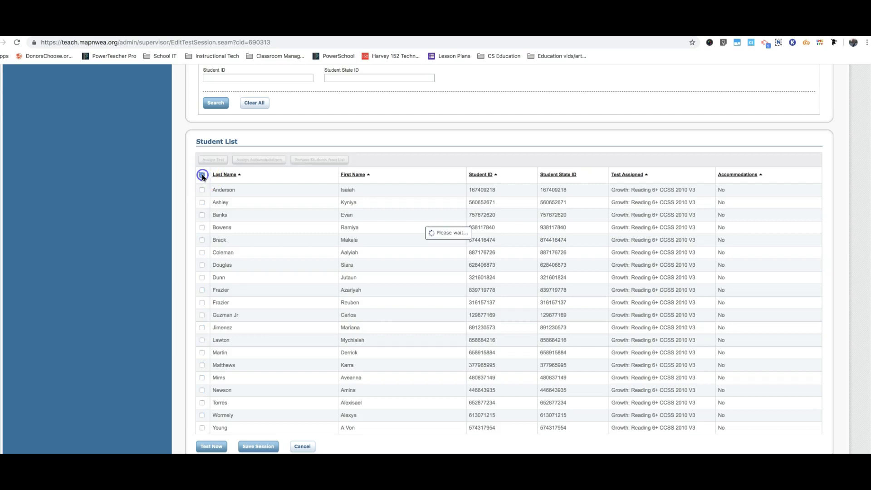
click(201, 177)
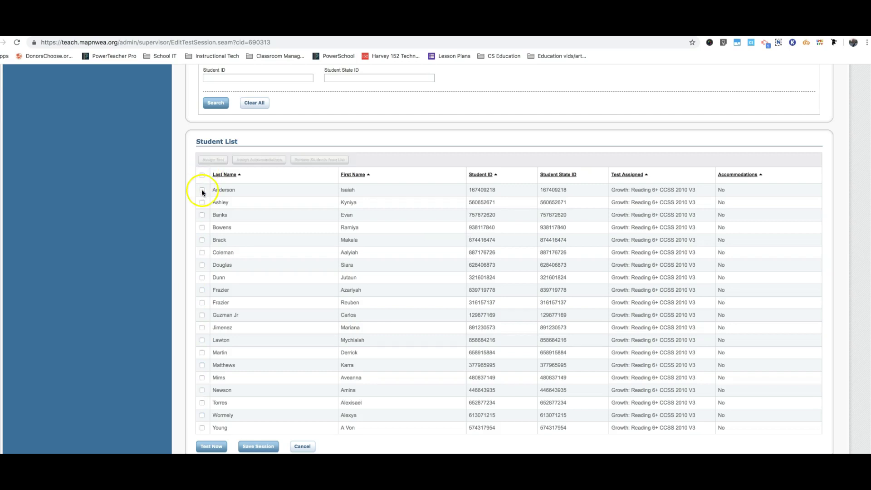
click(201, 214)
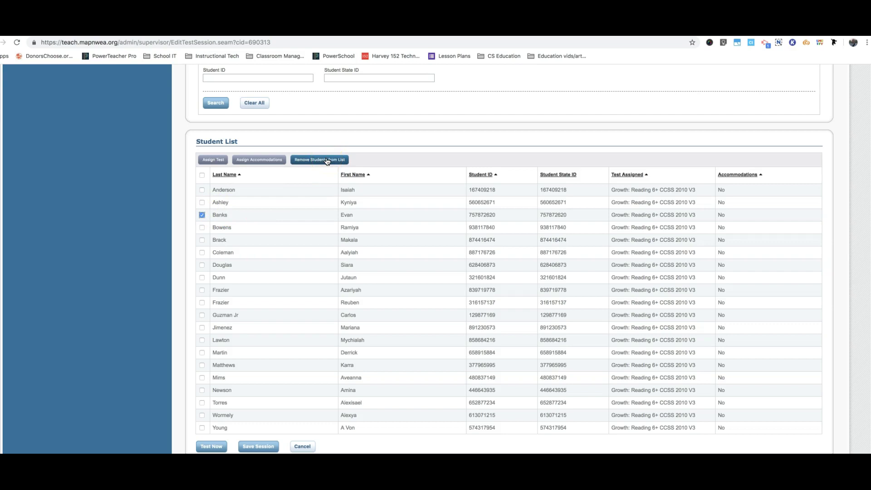
click(340, 160)
click(215, 214)
click(202, 215)
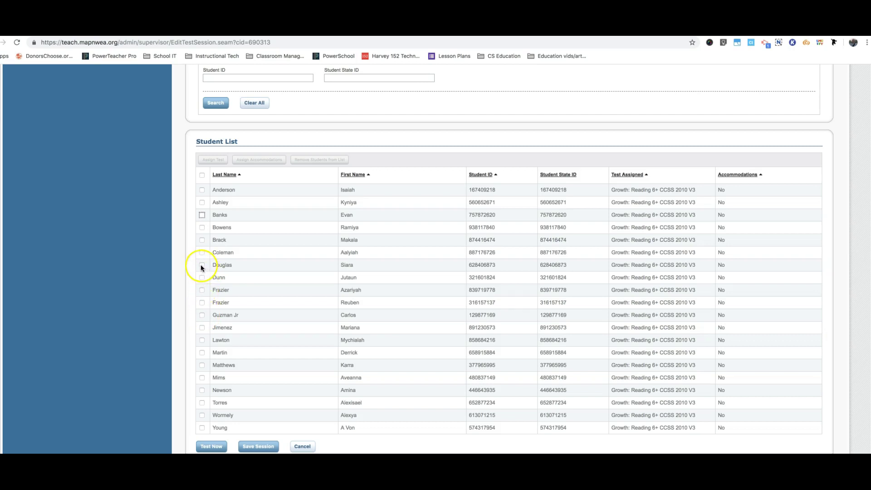
click(202, 315)
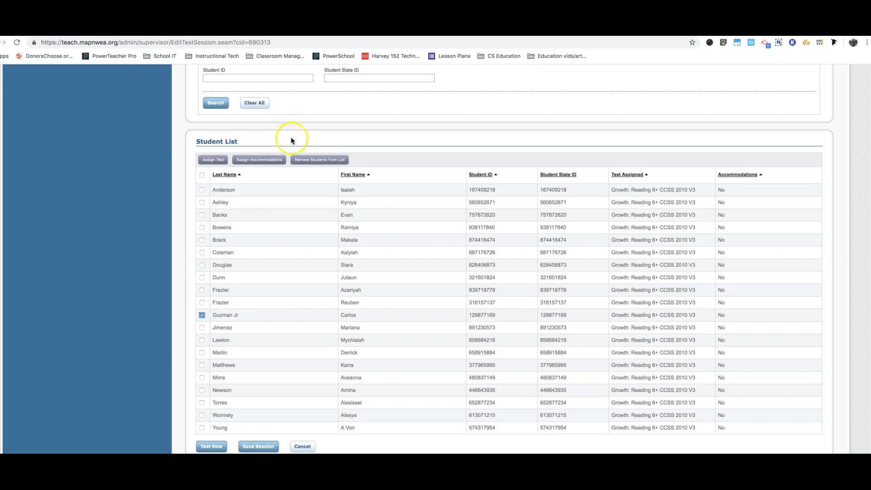
click(202, 314)
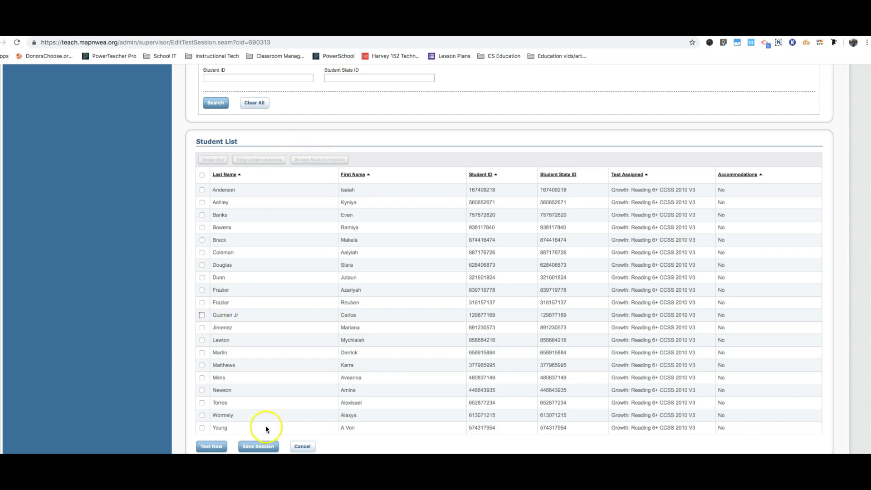
Save the session under the name 136ReadS19 and exit to Manage Testing Sessions
click(259, 446)
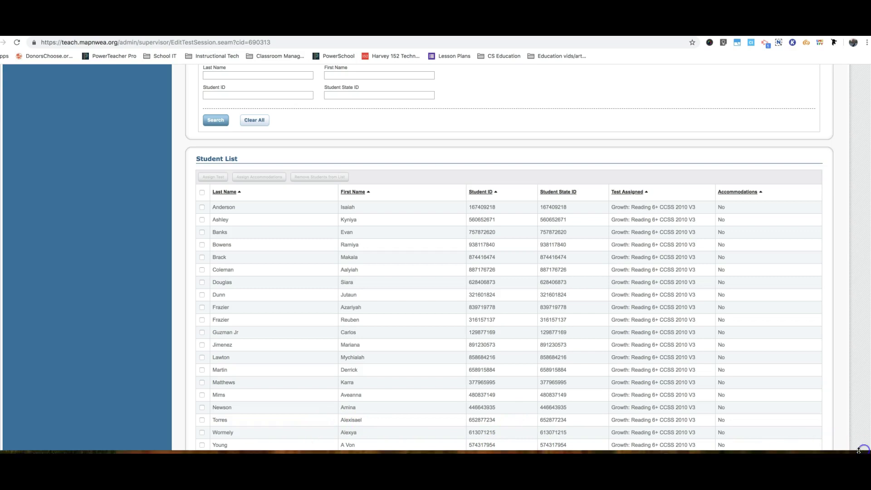
scroll(451, 413, up, 6)
scroll(432, 409, down, 6)
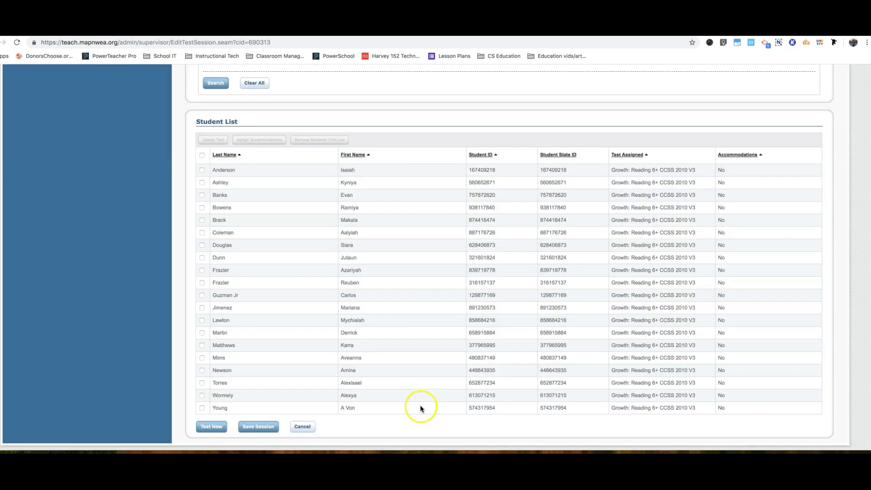
click(262, 428)
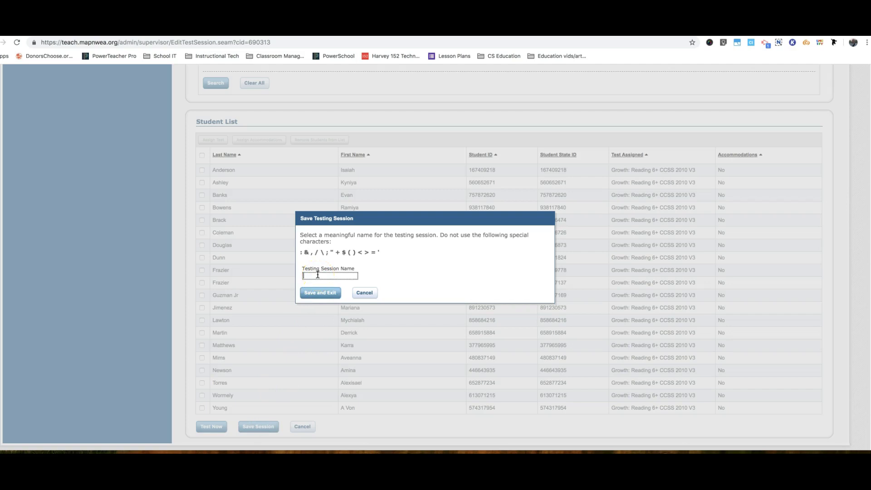
text(136)
text(Reading)
text(S)
key(BackSpace)
key(BackSpace)
key(BackSpace)
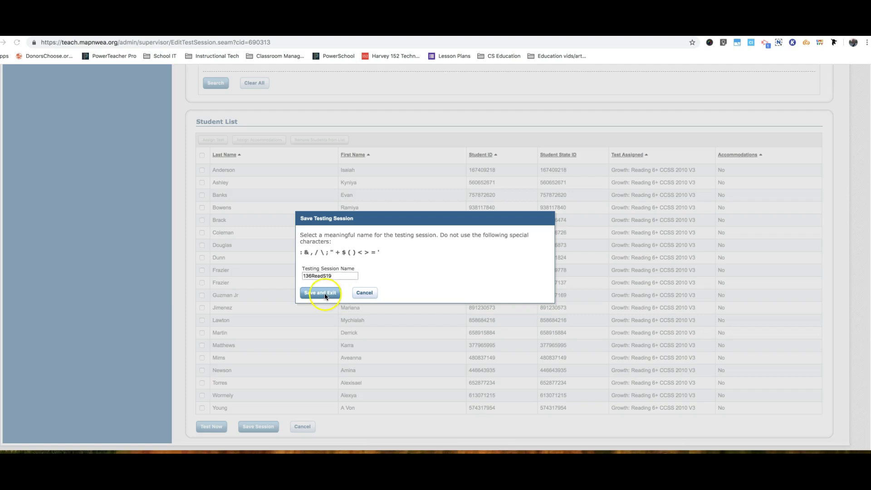
click(325, 294)
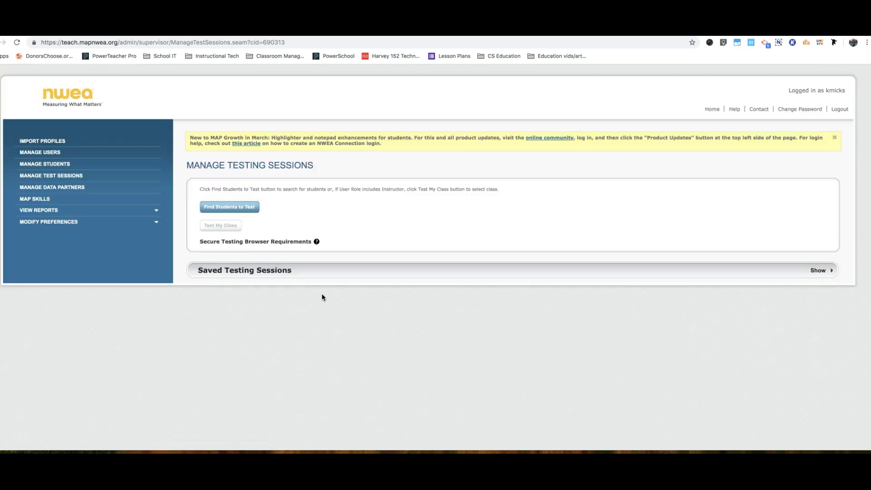
Open saved session 136ReadS19 for editing and check its students still have Reading 6+
click(265, 272)
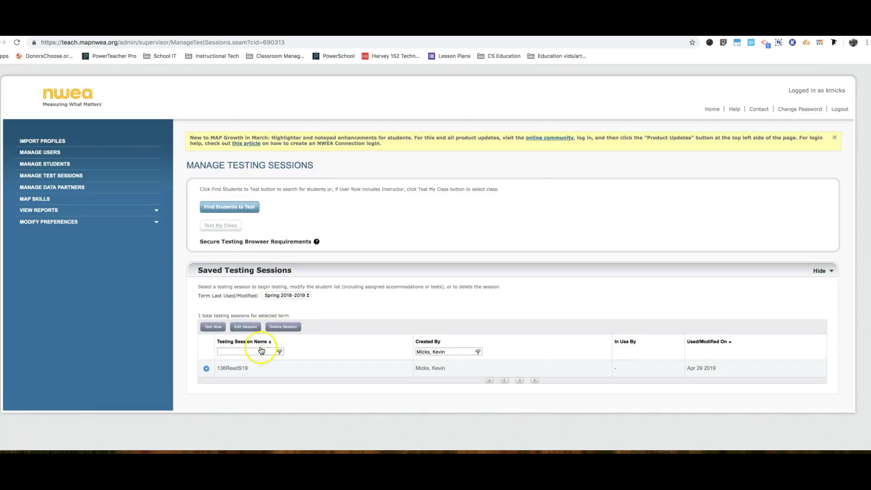
click(220, 369)
click(249, 327)
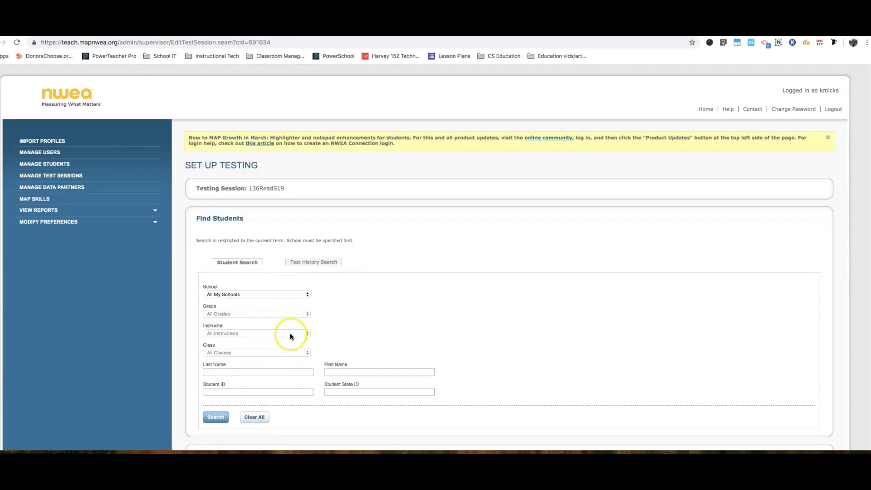
scroll(313, 334, down, 7)
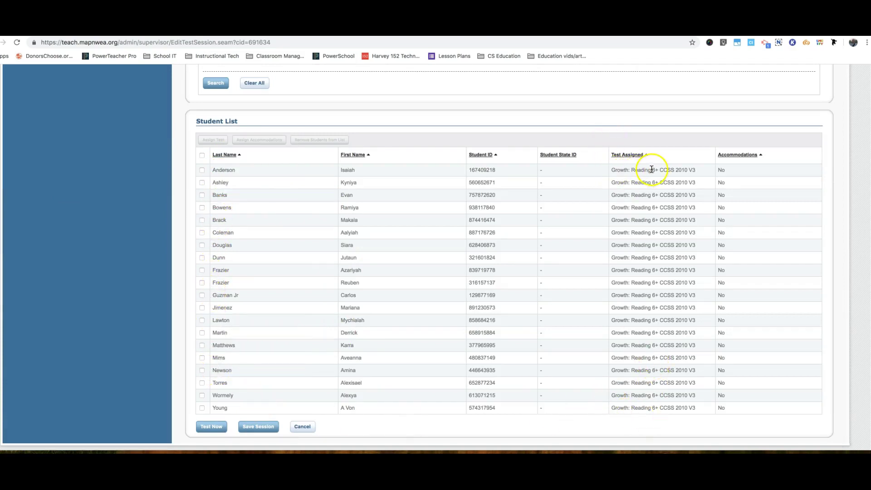
scroll(349, 117, up, 7)
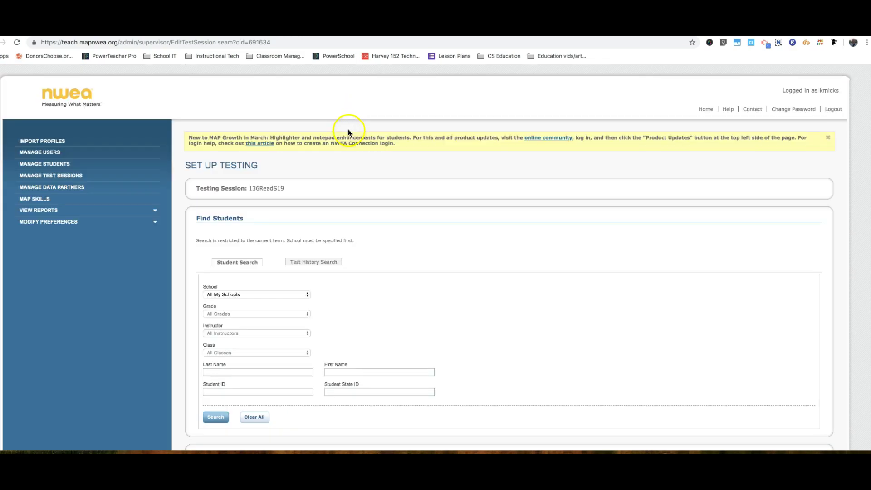
Search Gwendolyn Brooks grade 8 advisory class students, then cancel the results without adding them
click(308, 296)
click(253, 310)
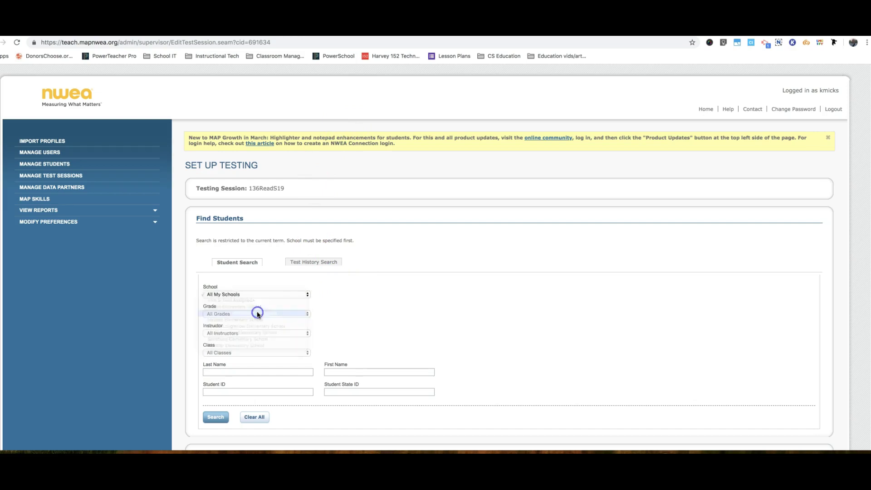
click(255, 314)
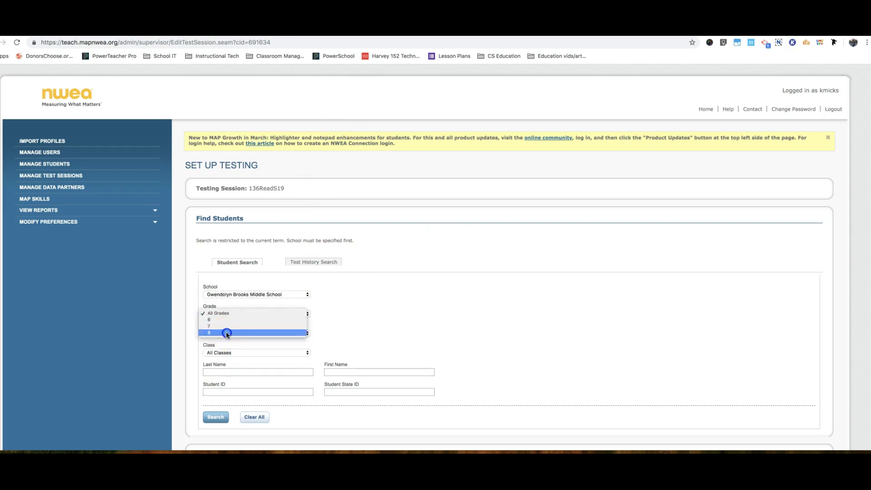
click(226, 332)
click(254, 333)
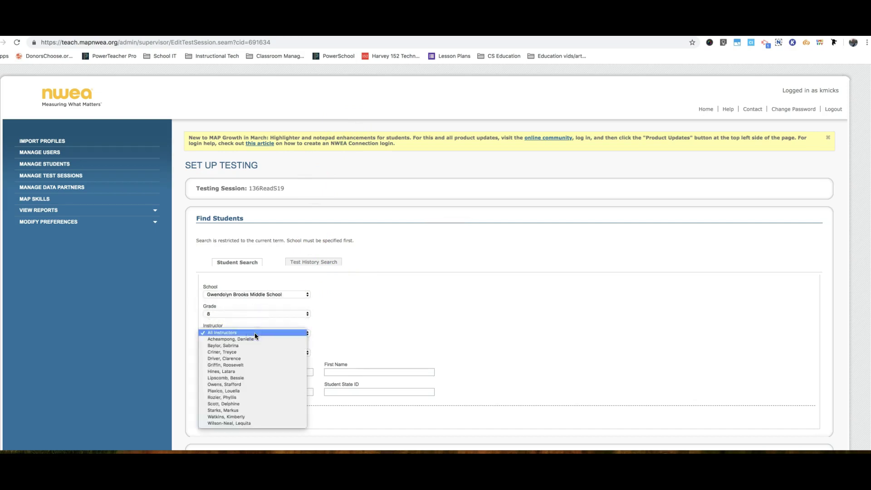
click(234, 378)
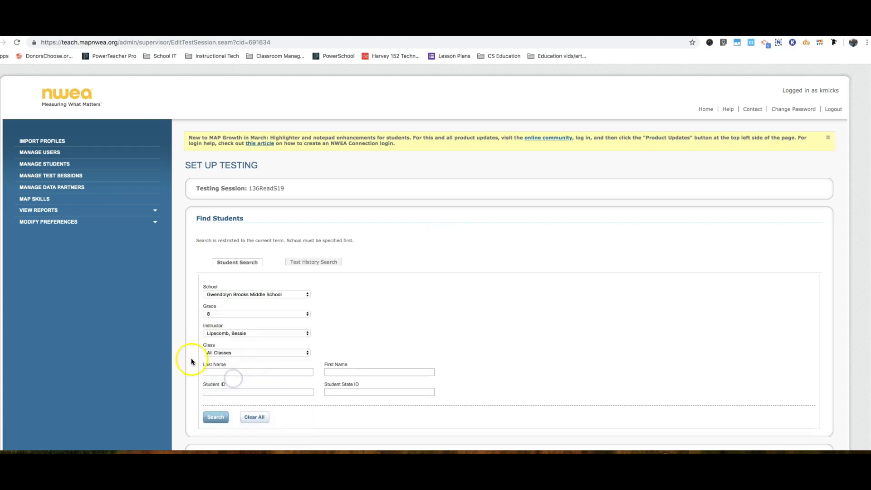
click(244, 357)
click(238, 358)
click(214, 418)
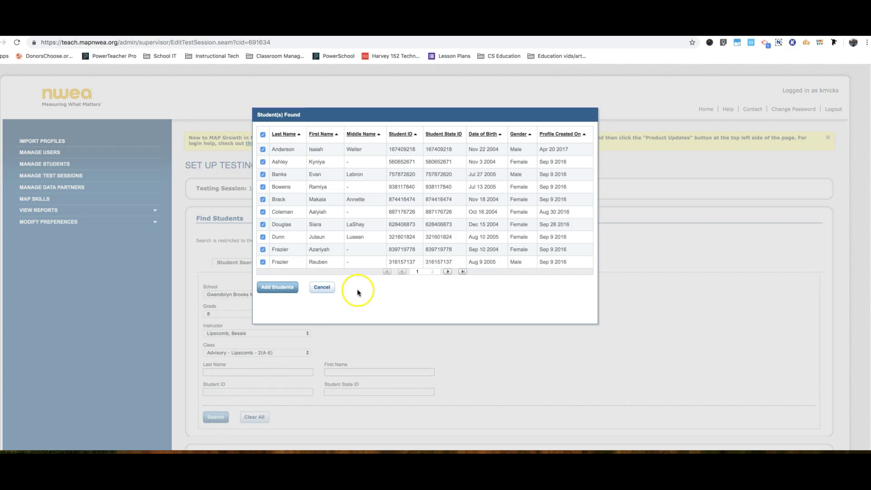
click(322, 287)
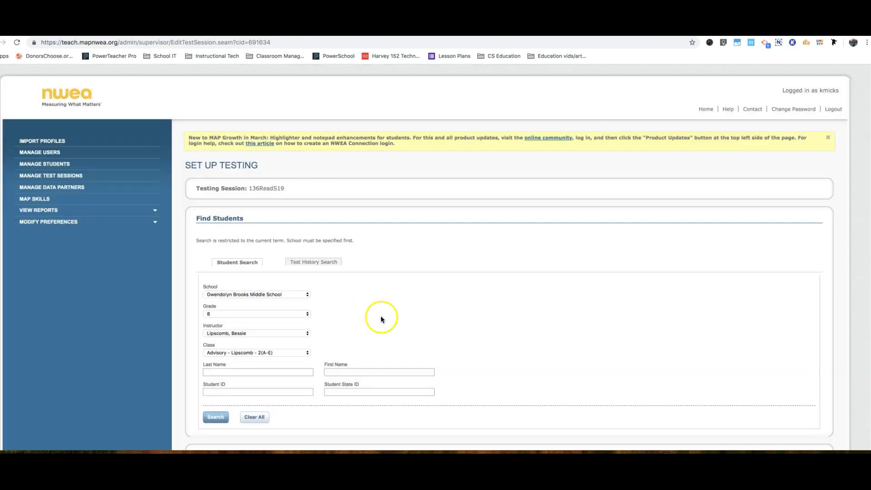